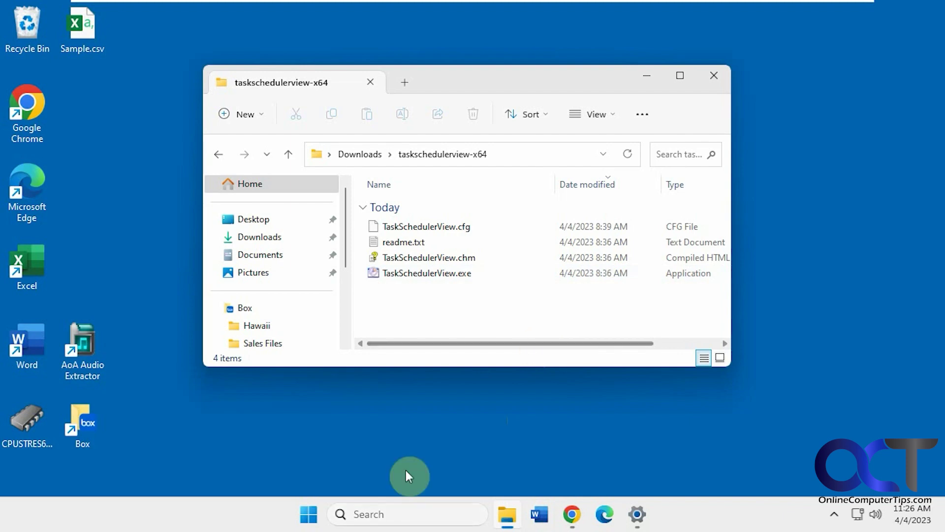
- Search Windows for 'task sc' and launch Task Scheduler from the results
{"action": "left_click", "coordinate": [394, 518]}
{"action": "type", "text": "task sc"}
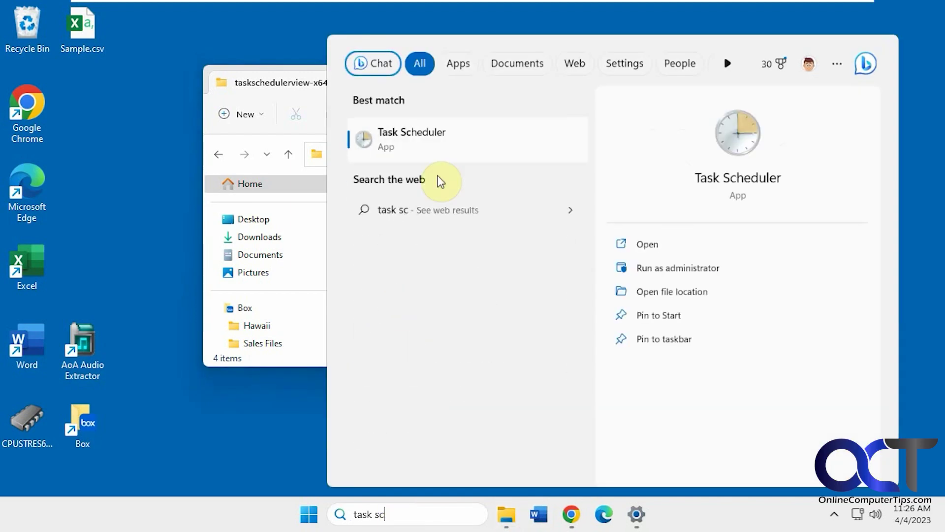
{"action": "left_click", "coordinate": [447, 134]}
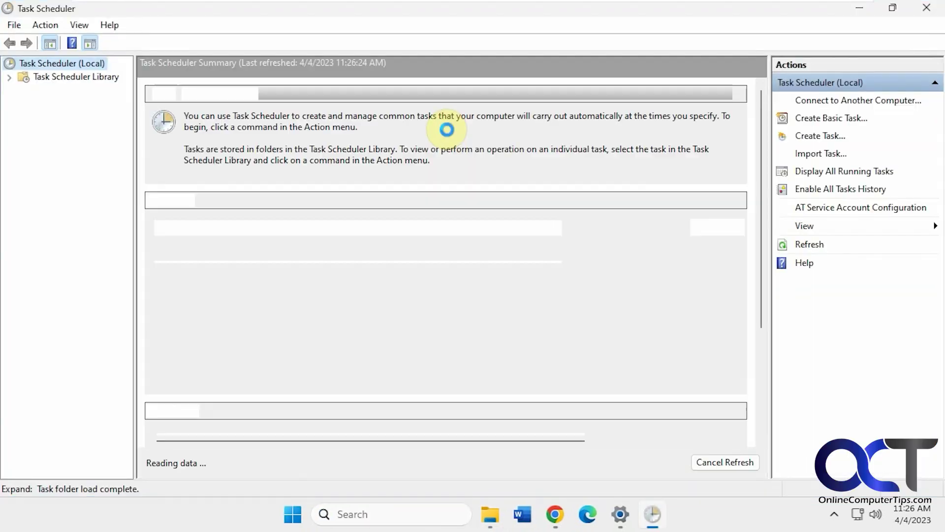
- Expand Library > Microsoft > OneCore > Windows and browse the Bluetooth, BitLocker, Autochk and AppxDeploymentClient folders
{"action": "left_click", "coordinate": [9, 79]}
{"action": "left_click", "coordinate": [23, 91]}
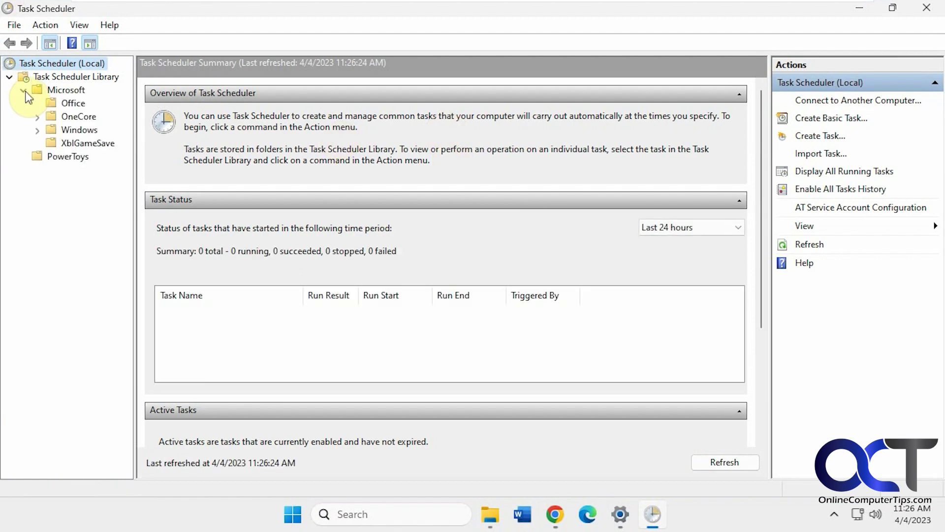
{"action": "left_click", "coordinate": [35, 117]}
{"action": "left_click", "coordinate": [37, 142]}
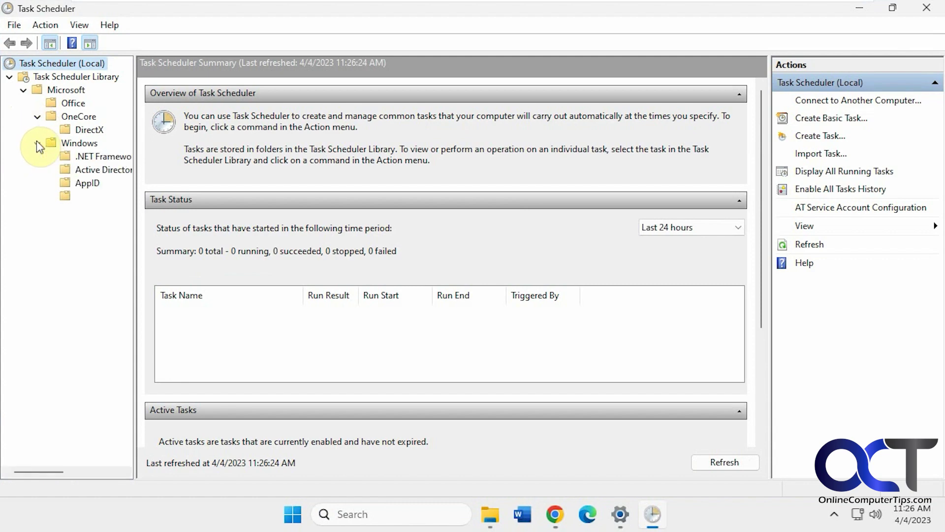
{"action": "left_click", "coordinate": [93, 276]}
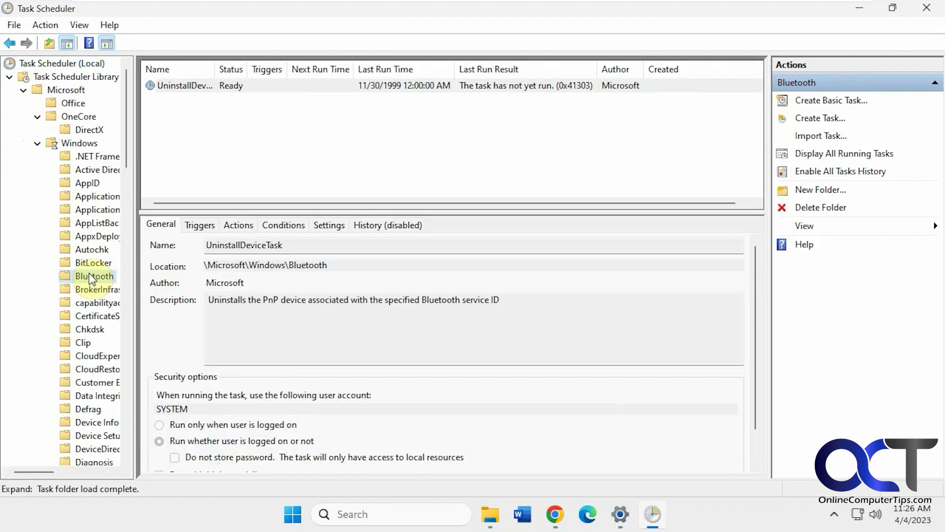
{"action": "left_click", "coordinate": [93, 263]}
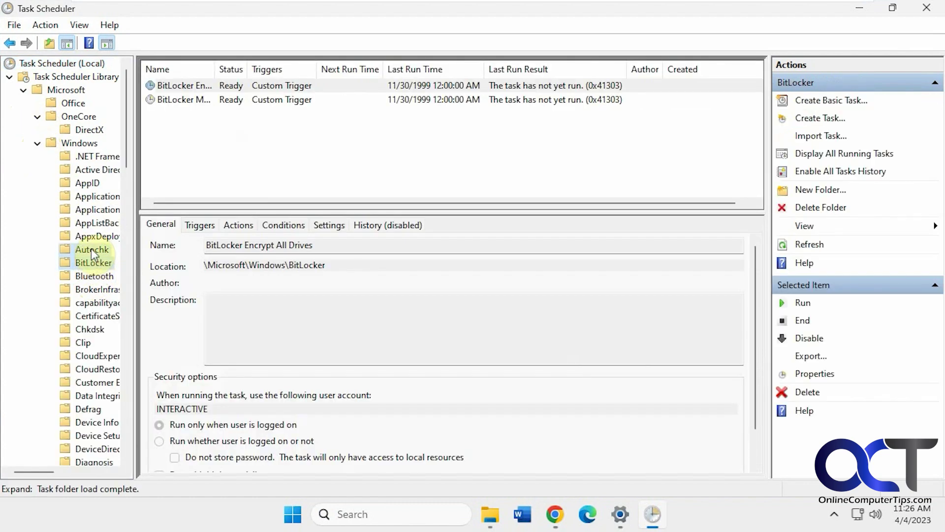
{"action": "left_click", "coordinate": [91, 249]}
{"action": "left_click", "coordinate": [93, 235]}
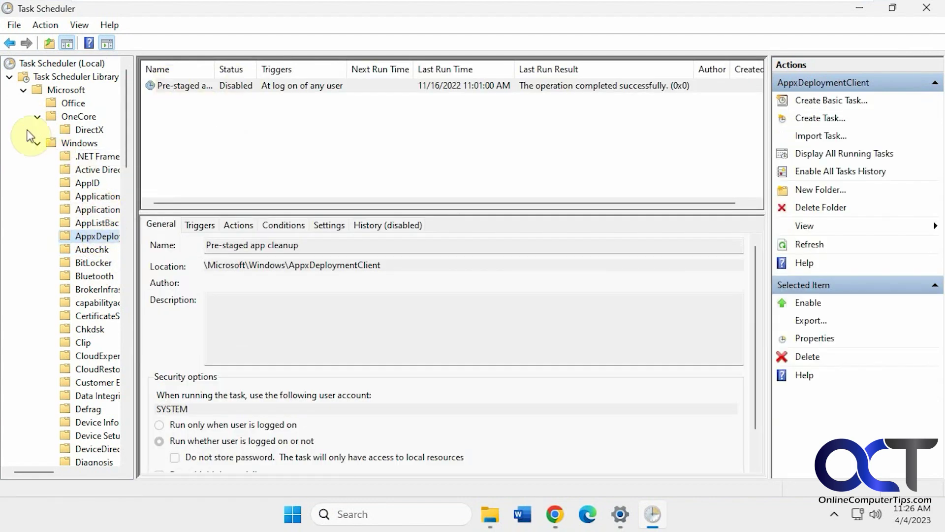
- Collapse the task folders, minimize Task Scheduler, and launch TaskSchedulerView.exe
{"action": "left_click", "coordinate": [37, 143]}
{"action": "left_click", "coordinate": [37, 116]}
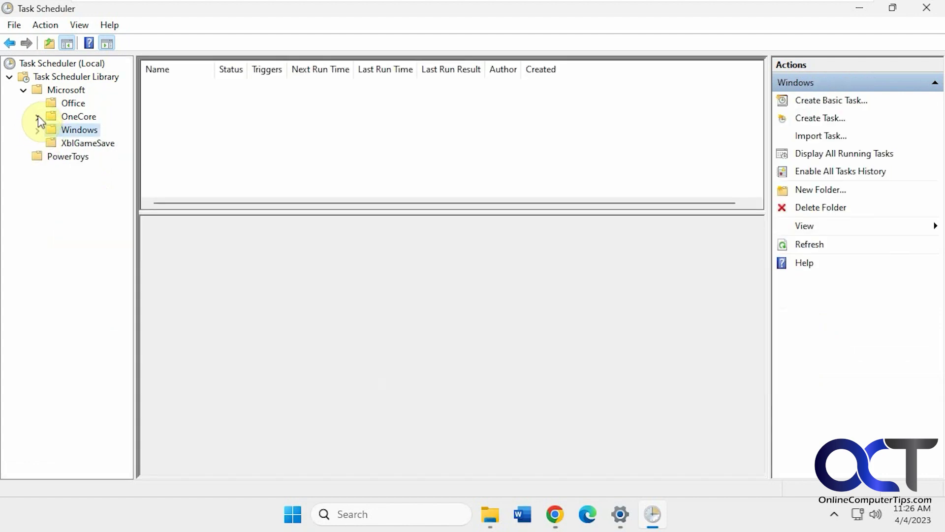
{"action": "left_click", "coordinate": [23, 89]}
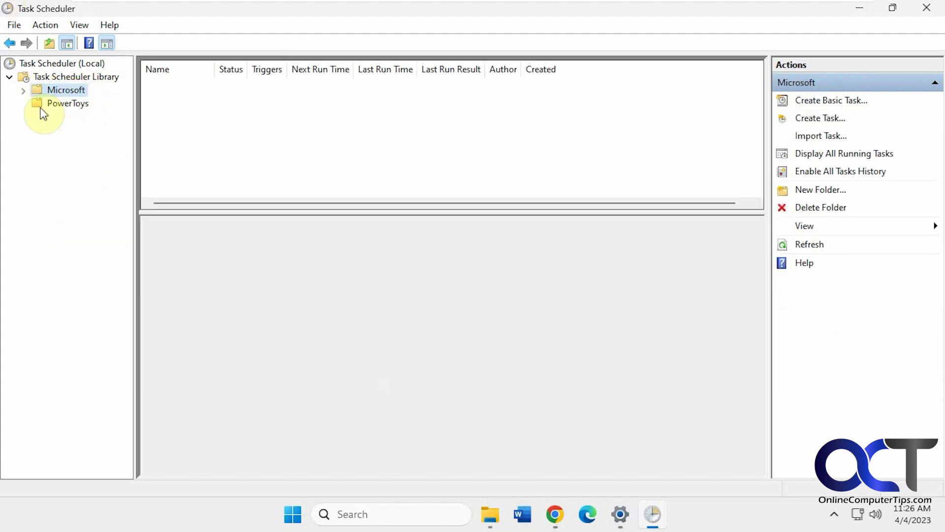
{"action": "left_click", "coordinate": [856, 11]}
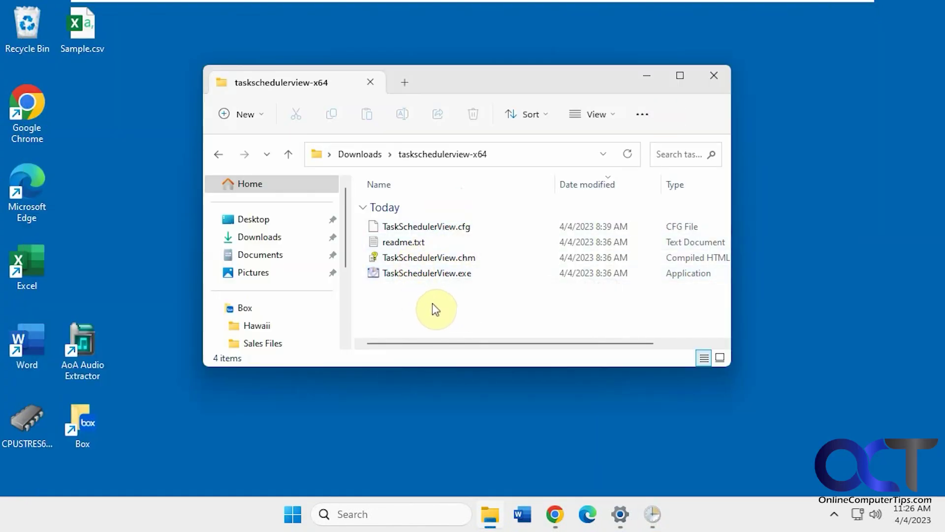
{"action": "double_click", "coordinate": [432, 273]}
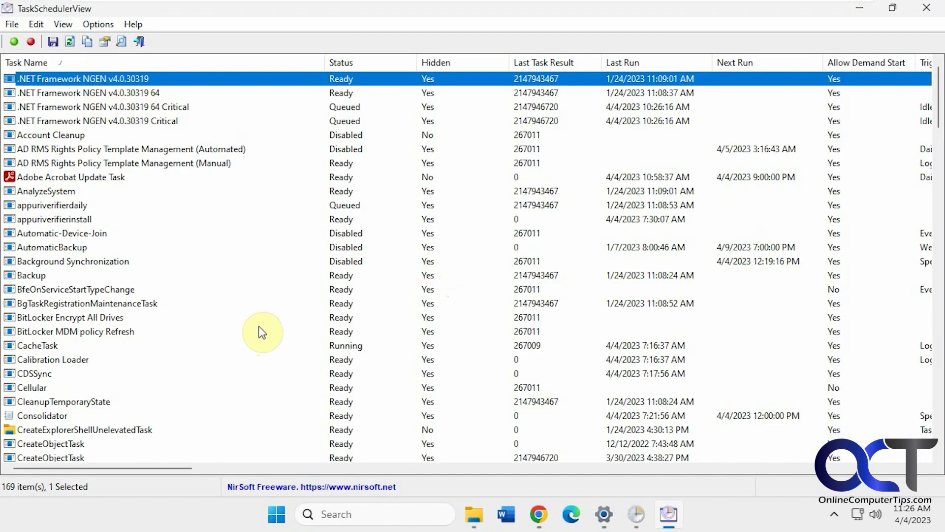
- Sort the list by Task Name ascending, then scroll right across all columns and back
{"action": "left_click", "coordinate": [145, 59]}
{"action": "left_click", "coordinate": [143, 62]}
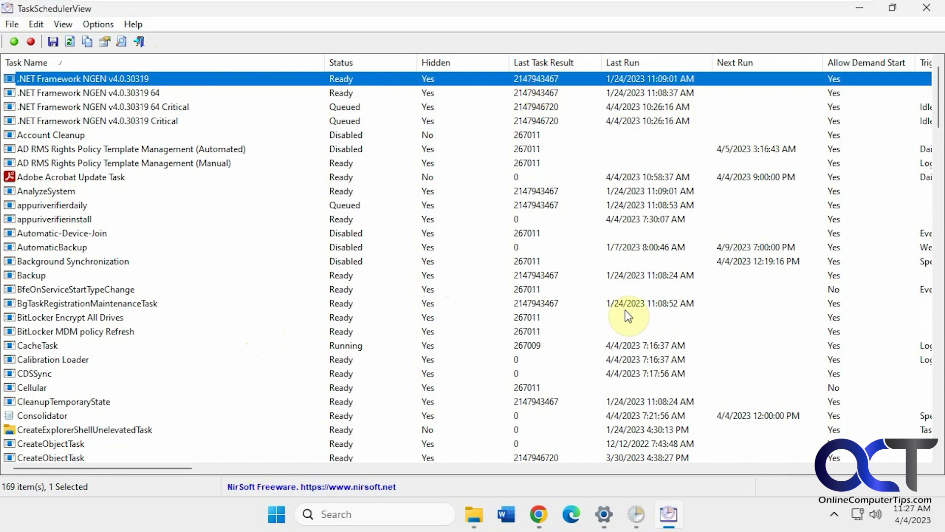
{"action": "left_click_drag", "start_coordinate": [141, 469], "coordinate": [882, 488]}
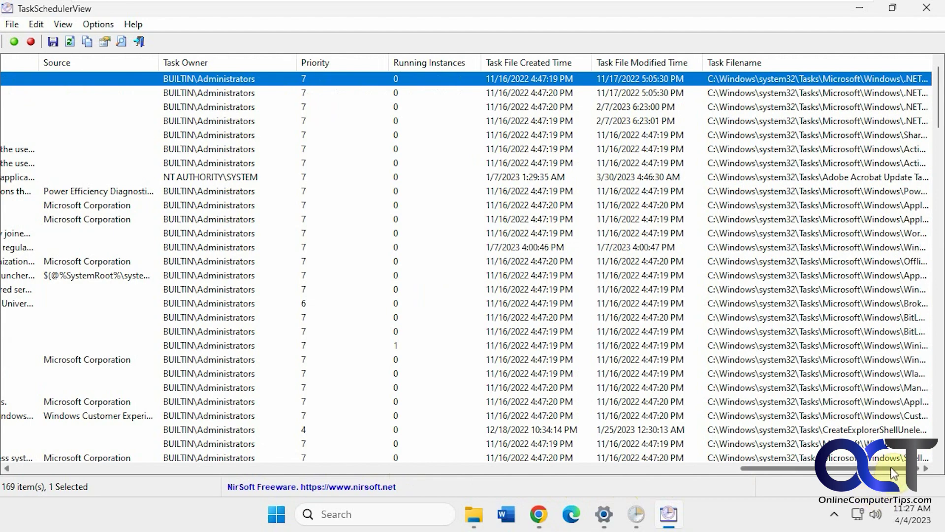
{"action": "left_click_drag", "start_coordinate": [904, 473], "coordinate": [68, 460]}
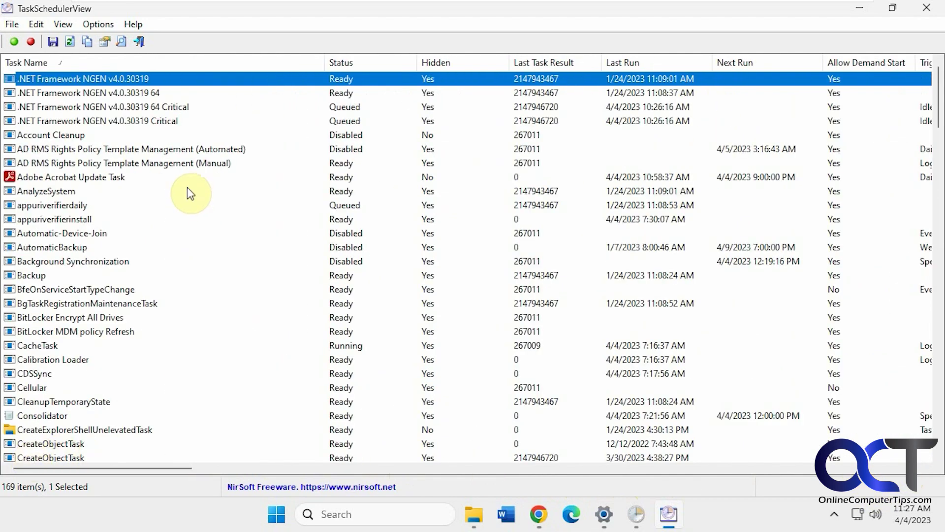
{"action": "right_click", "coordinate": [113, 178]}
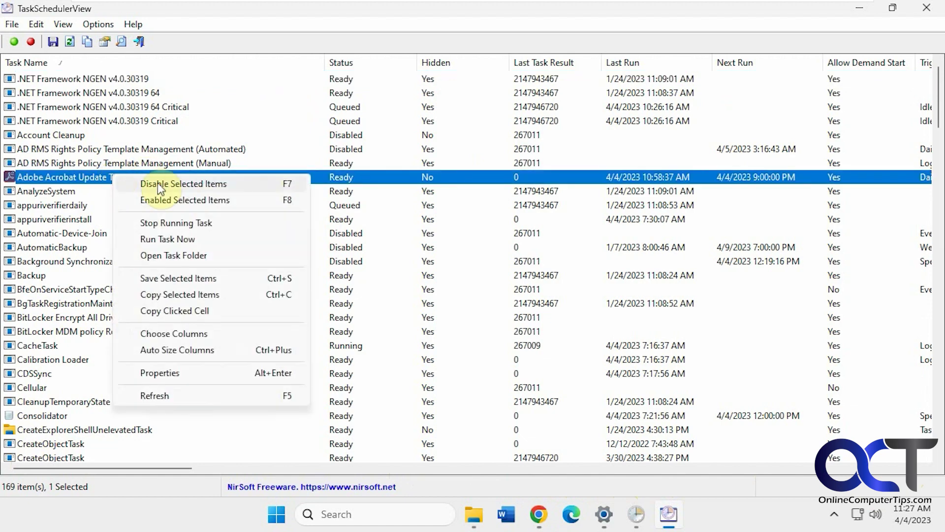
{"action": "left_click", "coordinate": [202, 255]}
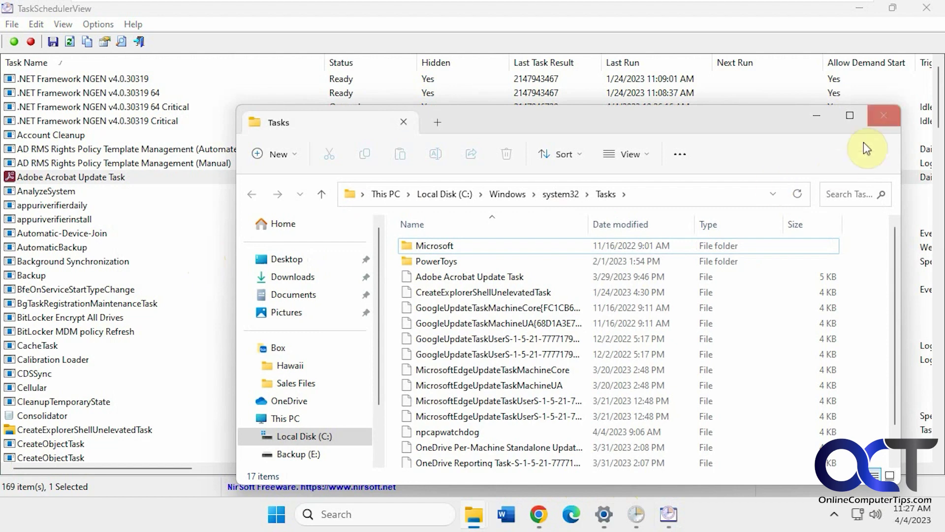
{"action": "left_click", "coordinate": [884, 116]}
{"action": "right_click", "coordinate": [123, 183]}
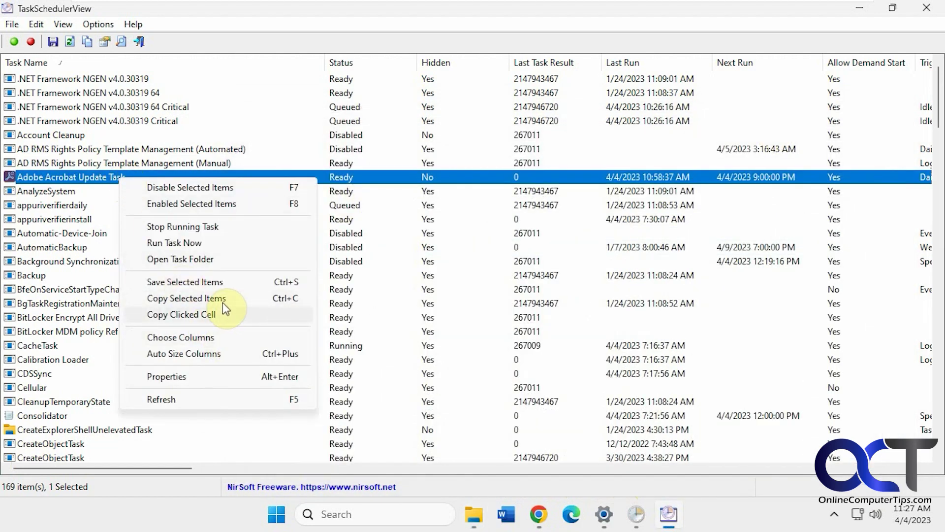
{"action": "left_click", "coordinate": [212, 338]}
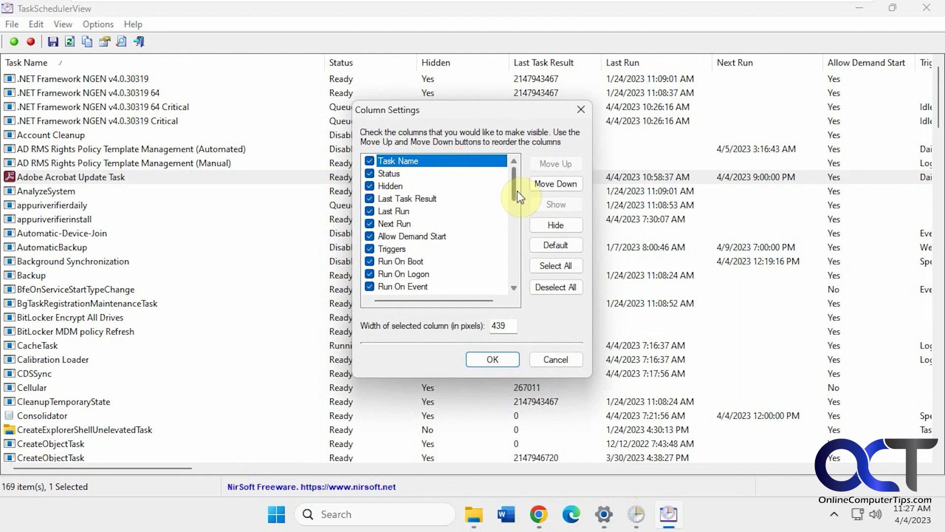
{"action": "left_click_drag", "start_coordinate": [517, 197], "coordinate": [512, 265]}
{"action": "left_click", "coordinate": [558, 359]}
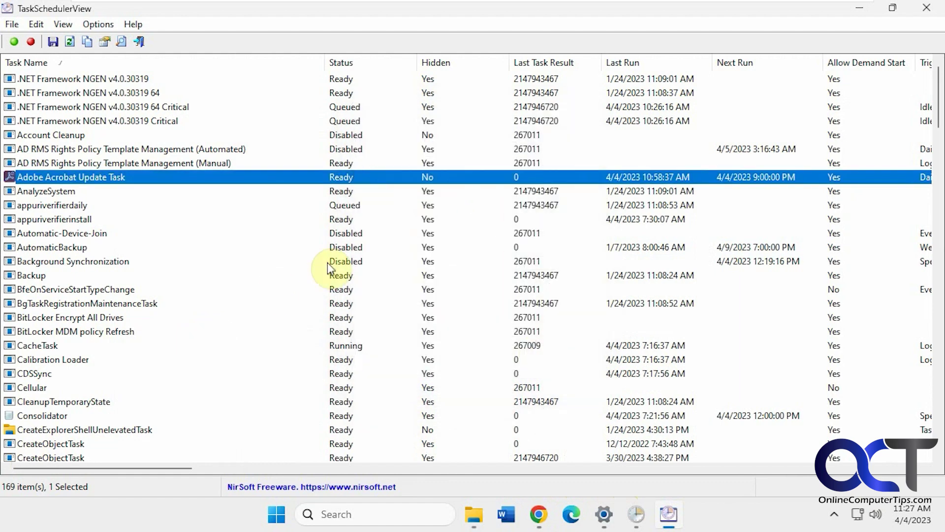
- Inspect the Adobe Acrobat Update Task's Properties window, close it, and open the Options menu
{"action": "right_click", "coordinate": [142, 186]}
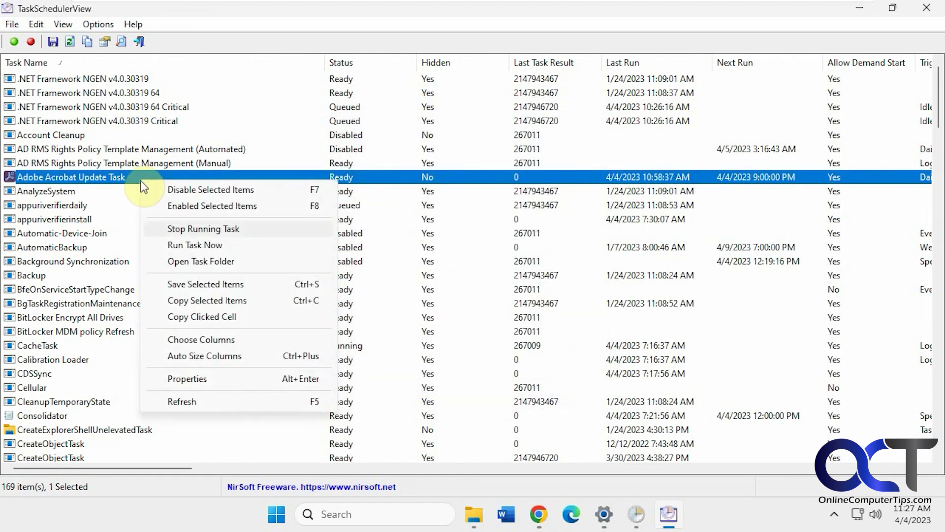
{"action": "left_click", "coordinate": [209, 378]}
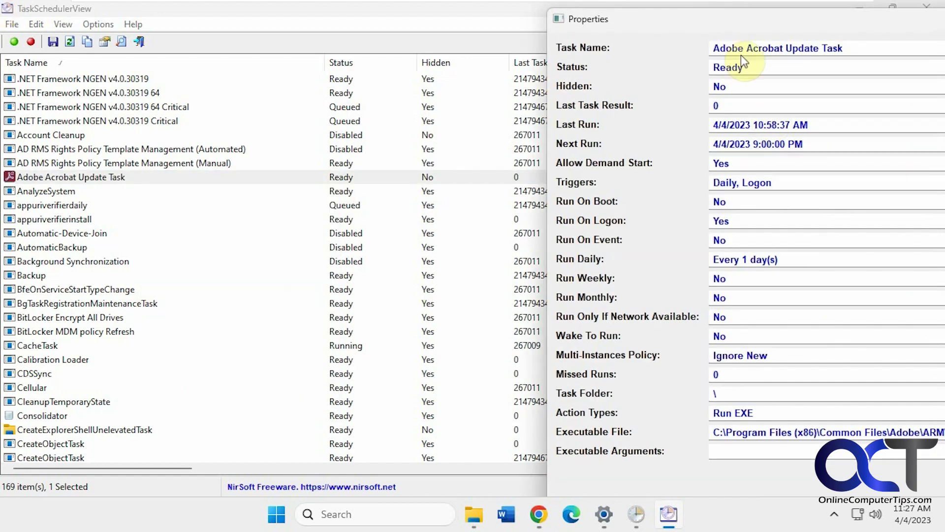
{"action": "left_click_drag", "start_coordinate": [749, 23], "coordinate": [424, 36]}
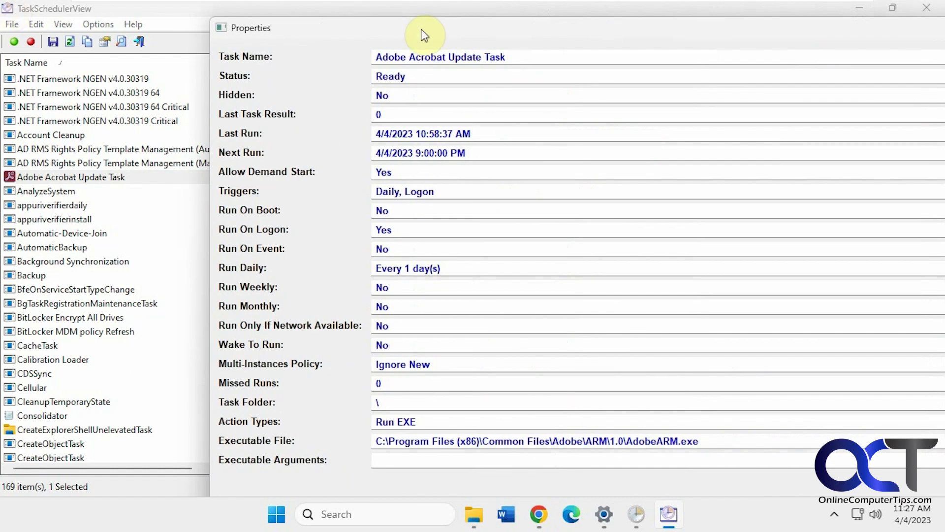
{"action": "left_click_drag", "start_coordinate": [669, 34], "coordinate": [484, 32]}
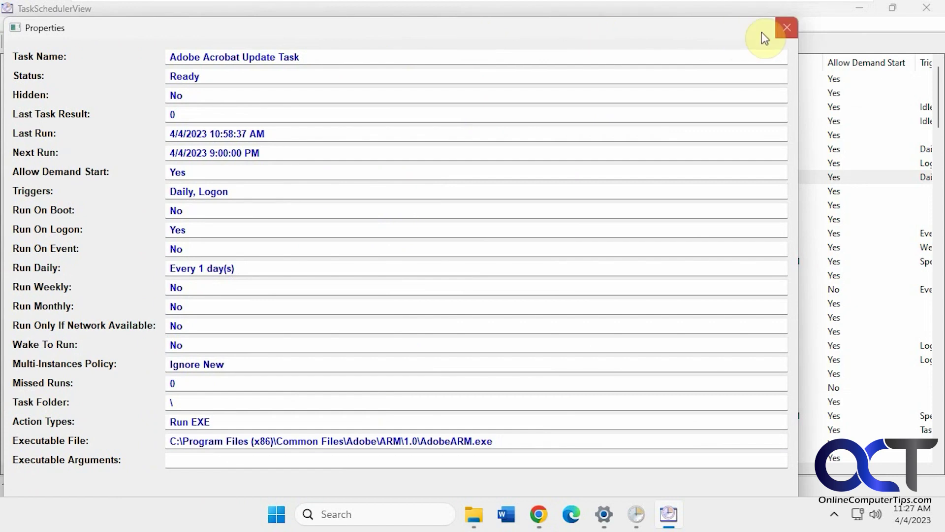
{"action": "left_click", "coordinate": [786, 26]}
{"action": "left_click", "coordinate": [98, 24]}
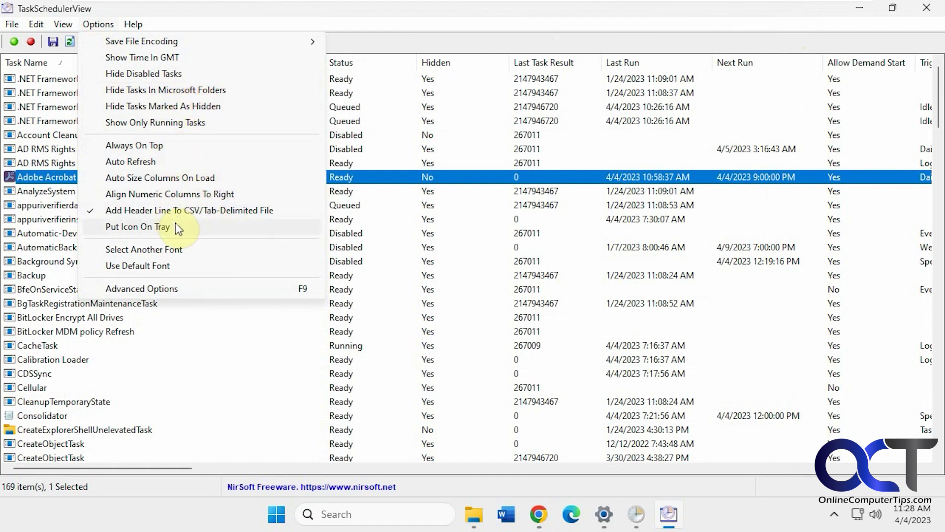
{"action": "left_click", "coordinate": [184, 289]}
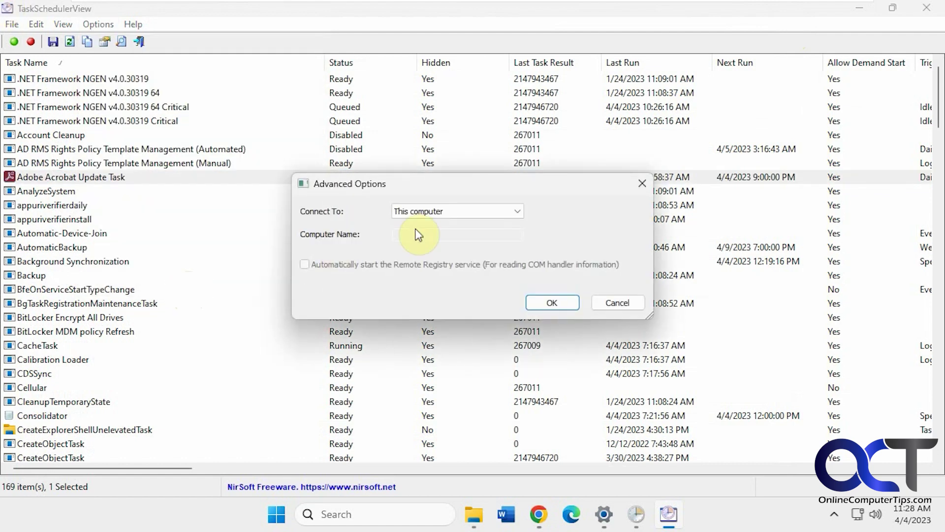
- Cancel Advanced Options and turn on Use Quick Filter from the View menu
{"action": "left_click", "coordinate": [612, 302]}
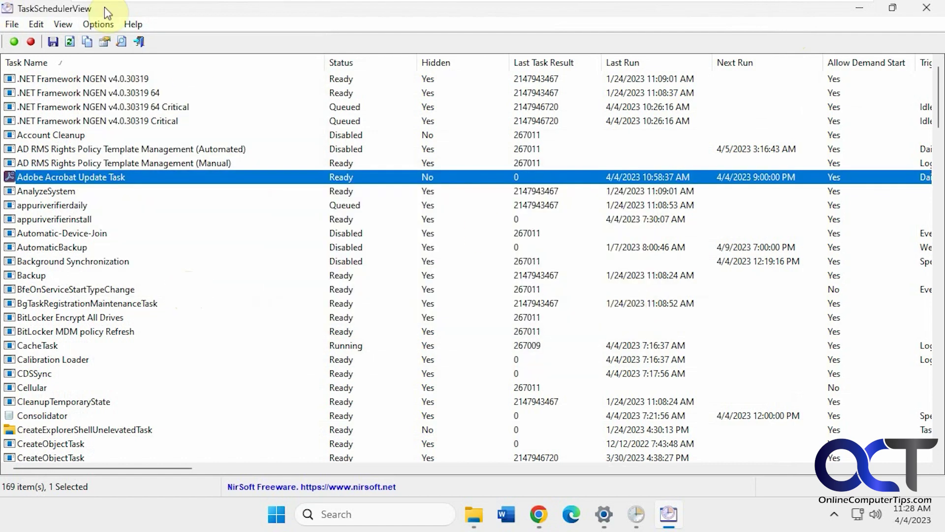
{"action": "left_click", "coordinate": [65, 25]}
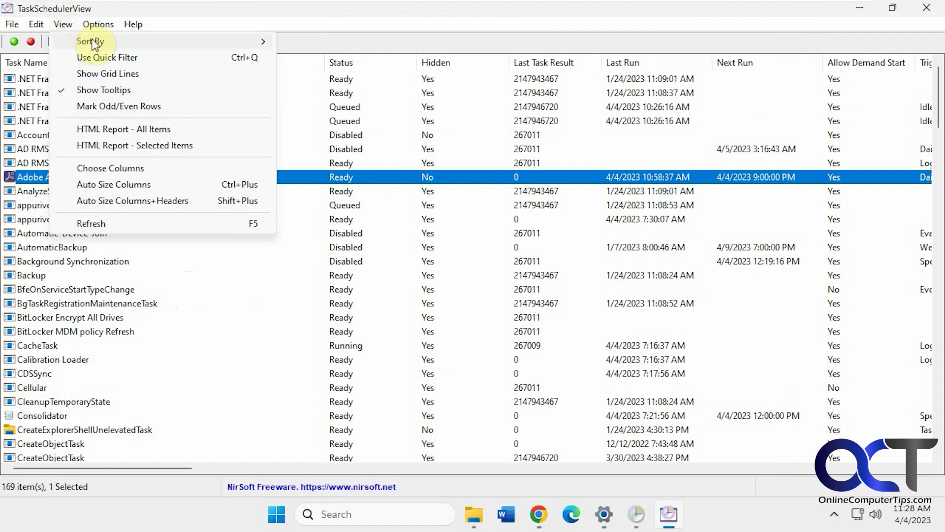
{"action": "mouse_move", "coordinate": [92, 42]}
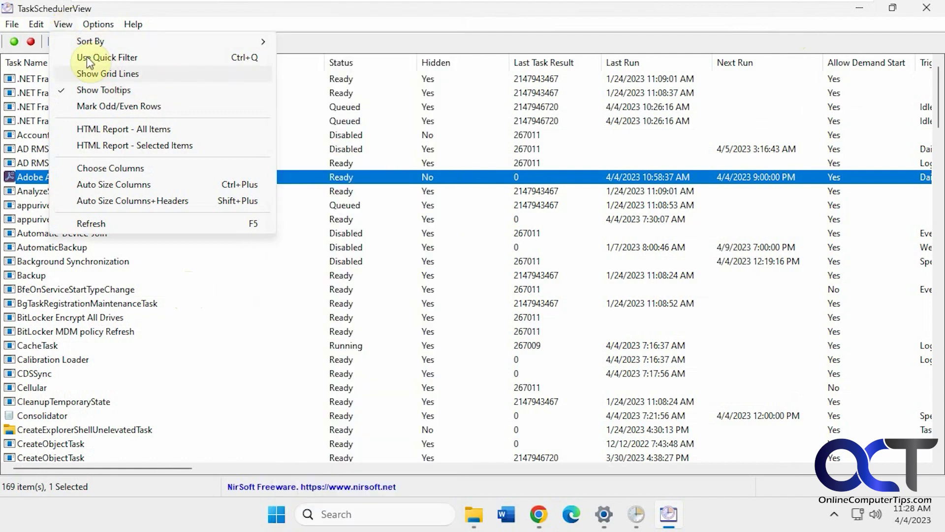
{"action": "left_click", "coordinate": [88, 57]}
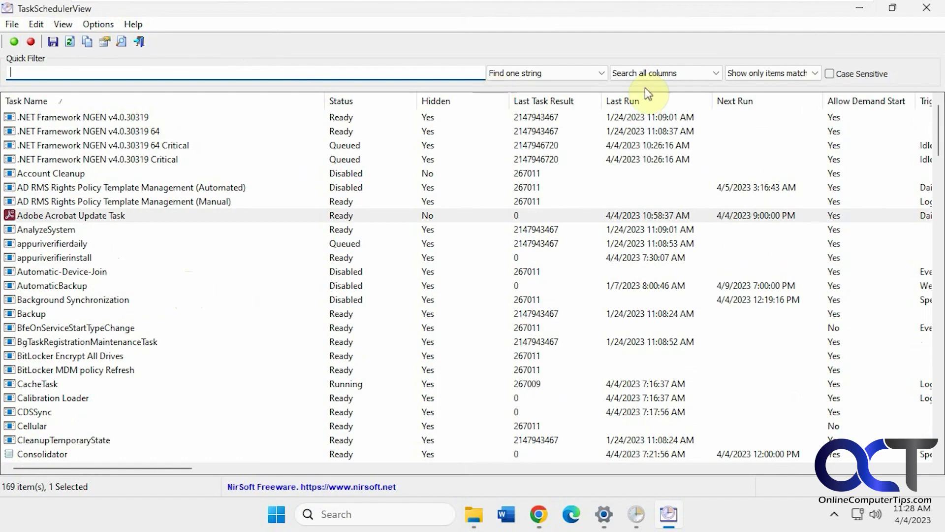
- Switch Use Quick Filter off again, then reopen and close the View menu
{"action": "left_click", "coordinate": [98, 24]}
{"action": "mouse_move", "coordinate": [64, 25]}
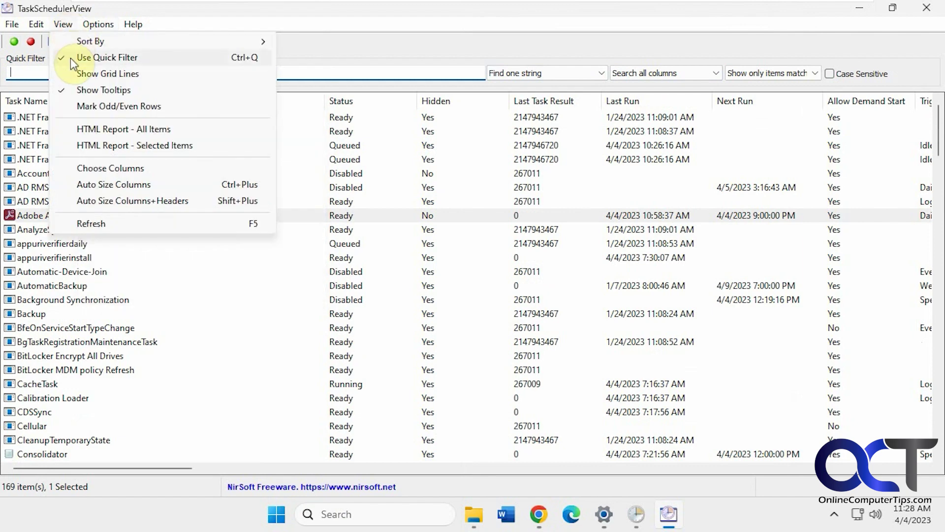
{"action": "left_click", "coordinate": [70, 58]}
{"action": "left_click", "coordinate": [64, 25]}
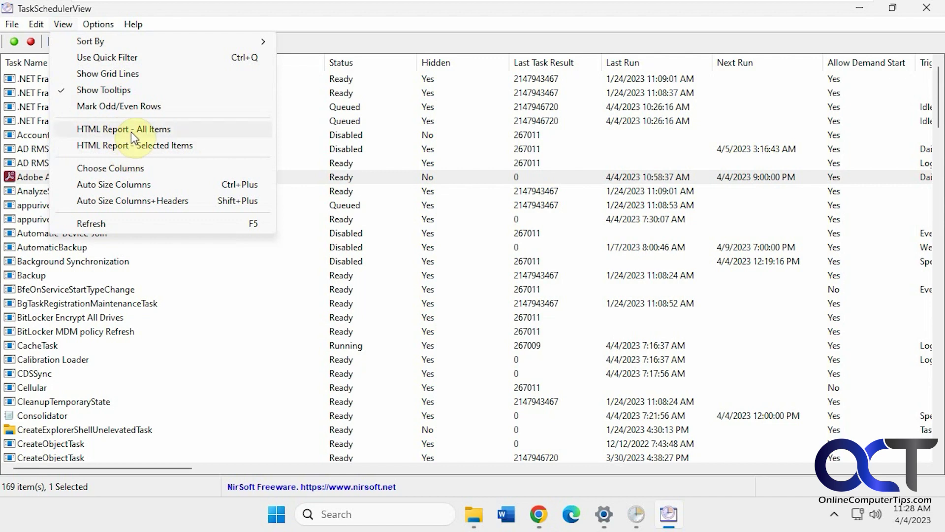
{"action": "left_click", "coordinate": [103, 74]}
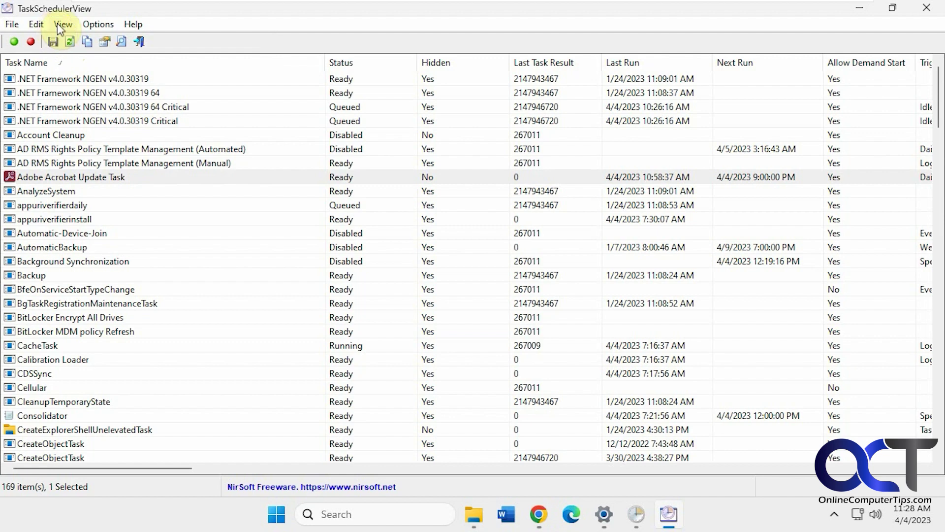
- Look over the Edit menu, then the File menu, and dismiss it
{"action": "left_click", "coordinate": [35, 25]}
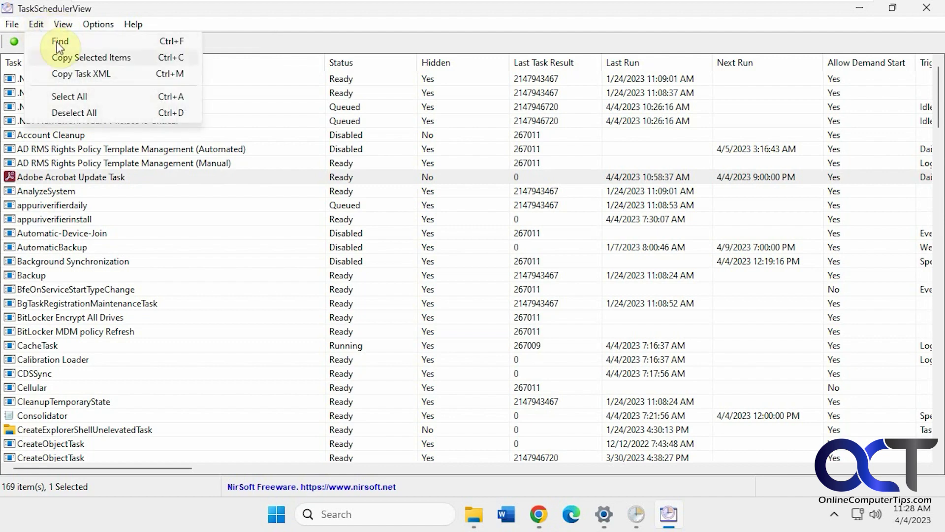
{"action": "left_click", "coordinate": [31, 26]}
{"action": "left_click", "coordinate": [14, 25]}
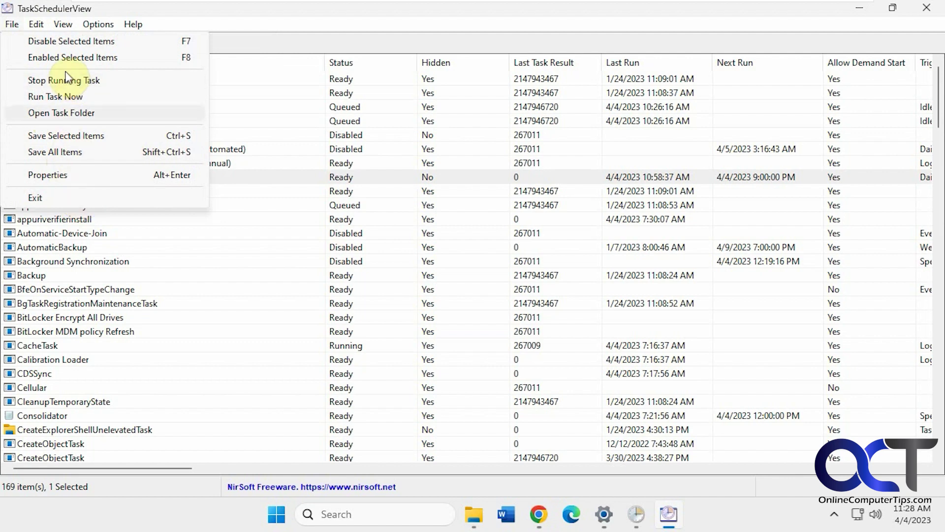
{"action": "left_click", "coordinate": [266, 39]}
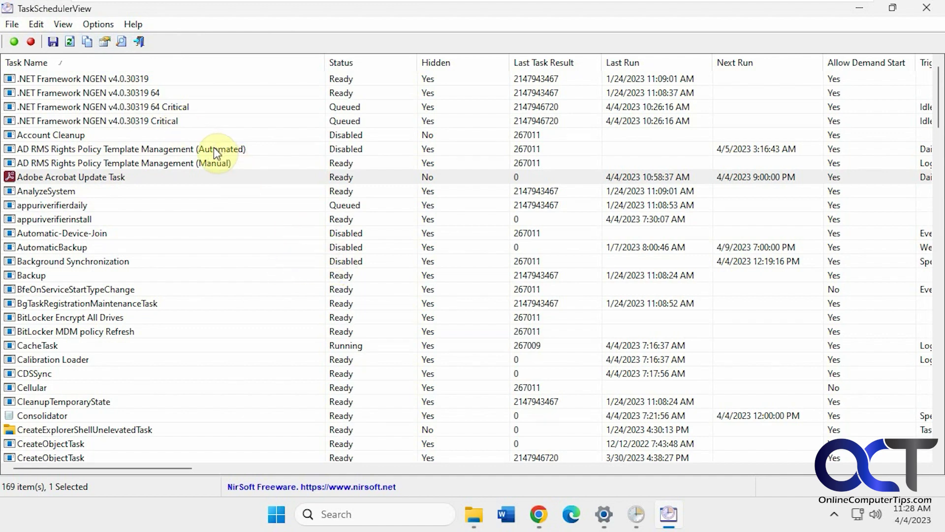
{"action": "scroll", "coordinate": [238, 183], "scroll_direction": "down", "scroll_amount": 3}
{"action": "scroll", "coordinate": [238, 184], "scroll_direction": "up", "scroll_amount": 3}
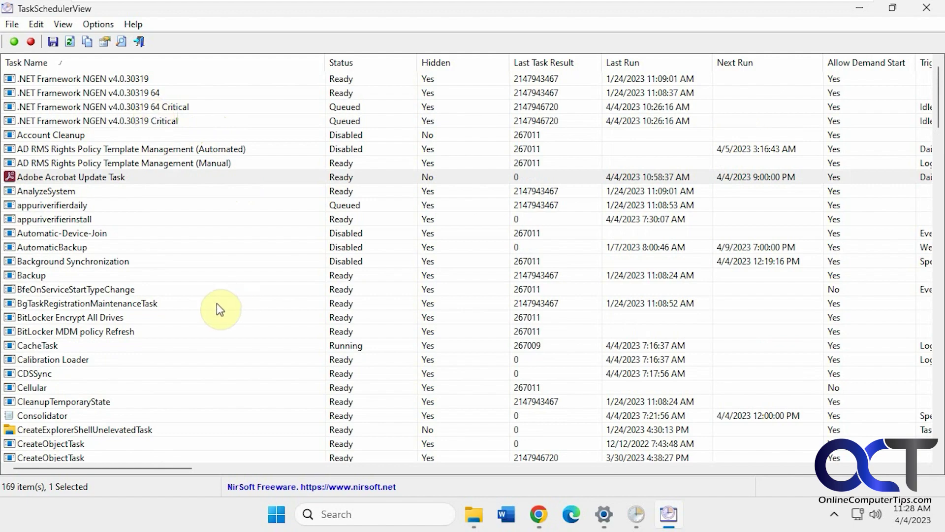
{"action": "scroll", "coordinate": [186, 363], "scroll_direction": "down", "scroll_amount": 20}
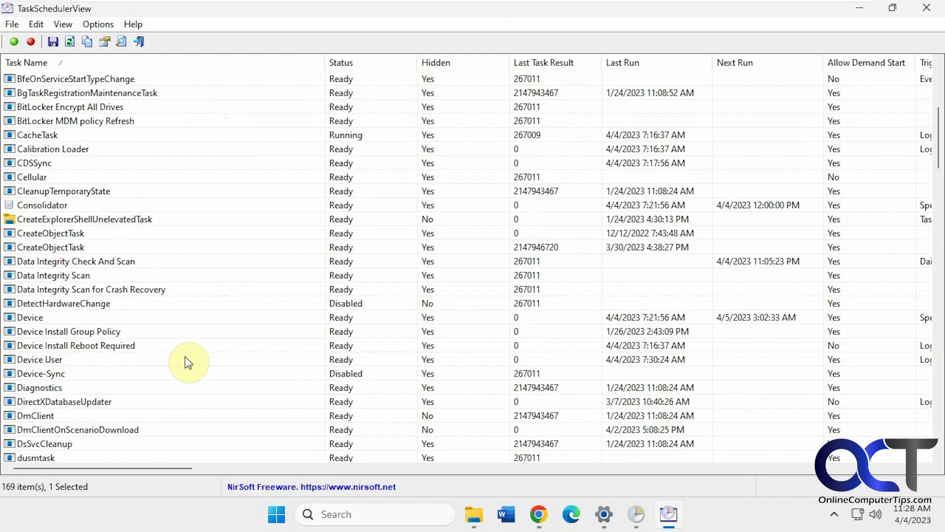
{"action": "scroll", "coordinate": [188, 362], "scroll_direction": "down", "scroll_amount": 18}
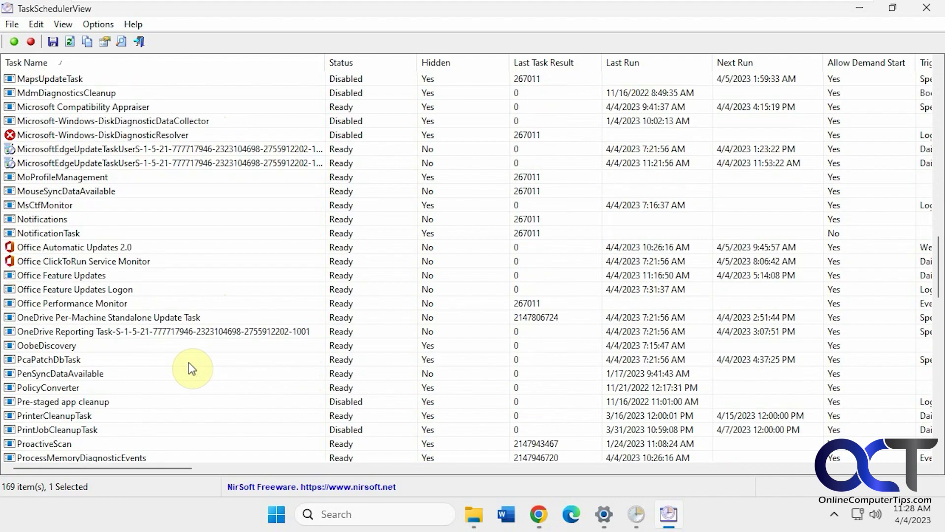
{"action": "scroll", "coordinate": [324, 224], "scroll_direction": "up", "scroll_amount": 20}
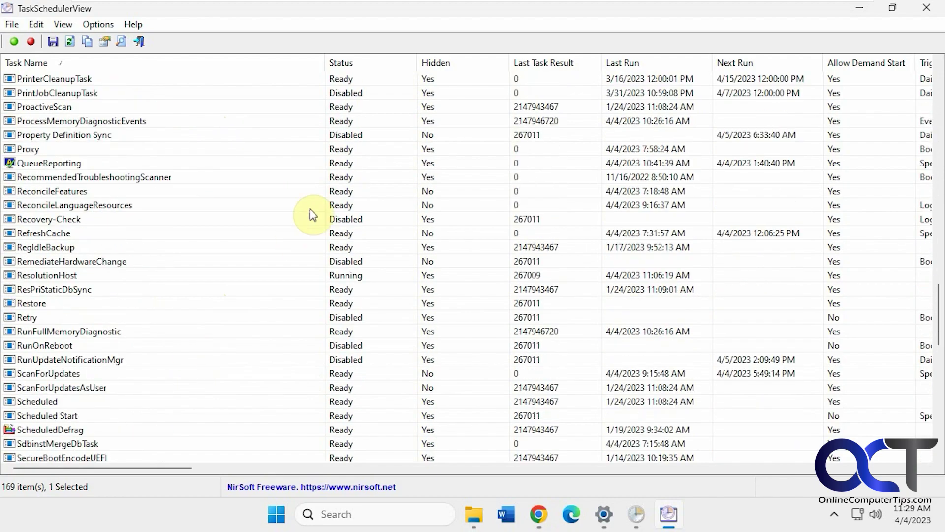
{"action": "scroll", "coordinate": [332, 223], "scroll_direction": "up", "scroll_amount": 7}
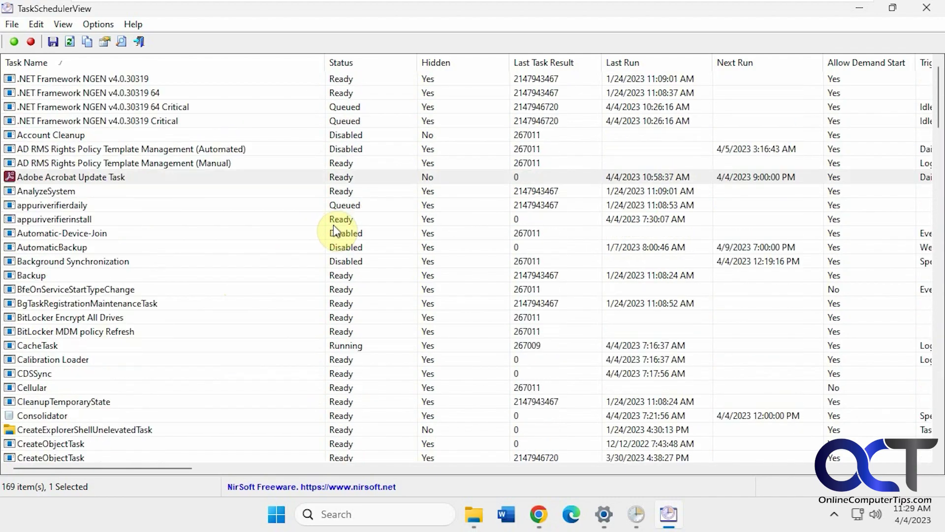
- Sort tasks by Status with Running first and scroll down through the list
{"action": "left_click", "coordinate": [379, 66]}
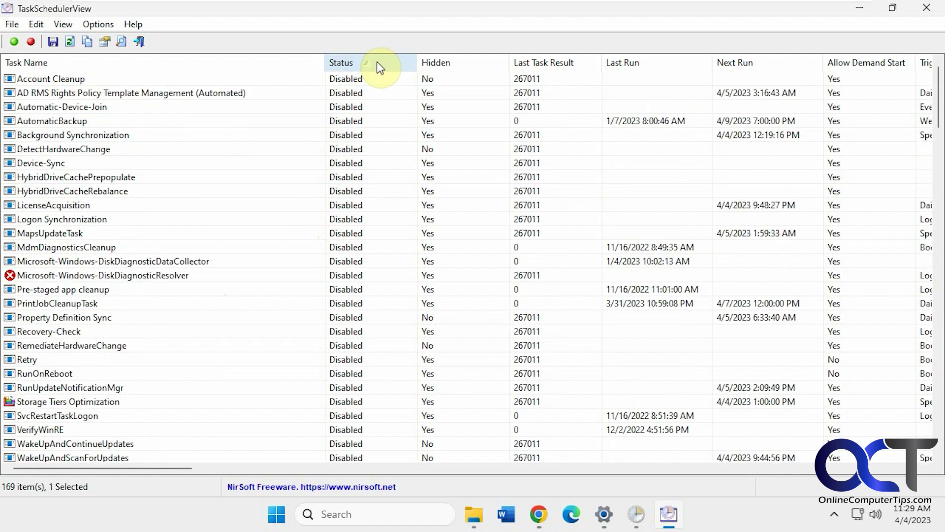
{"action": "left_click", "coordinate": [377, 62]}
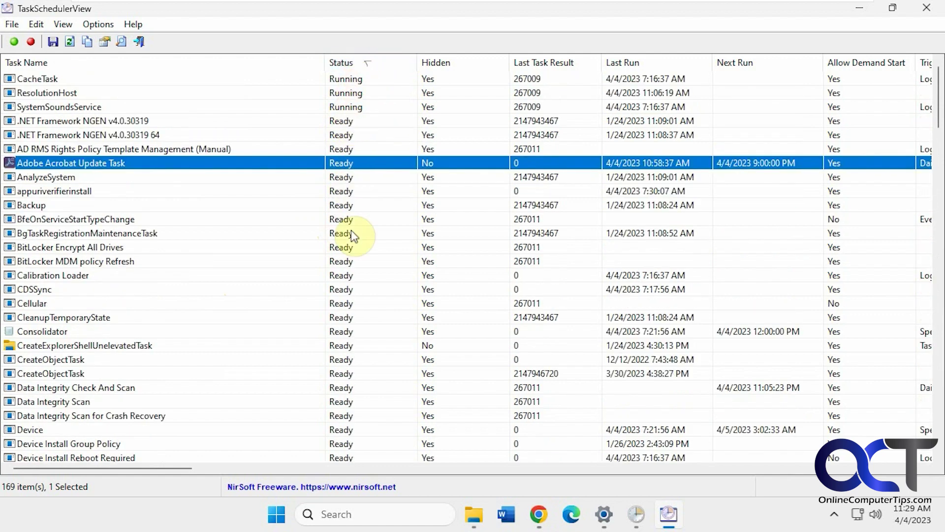
{"action": "scroll", "coordinate": [357, 256], "scroll_direction": "down", "scroll_amount": 2}
{"action": "scroll", "coordinate": [361, 268], "scroll_direction": "down", "scroll_amount": 13}
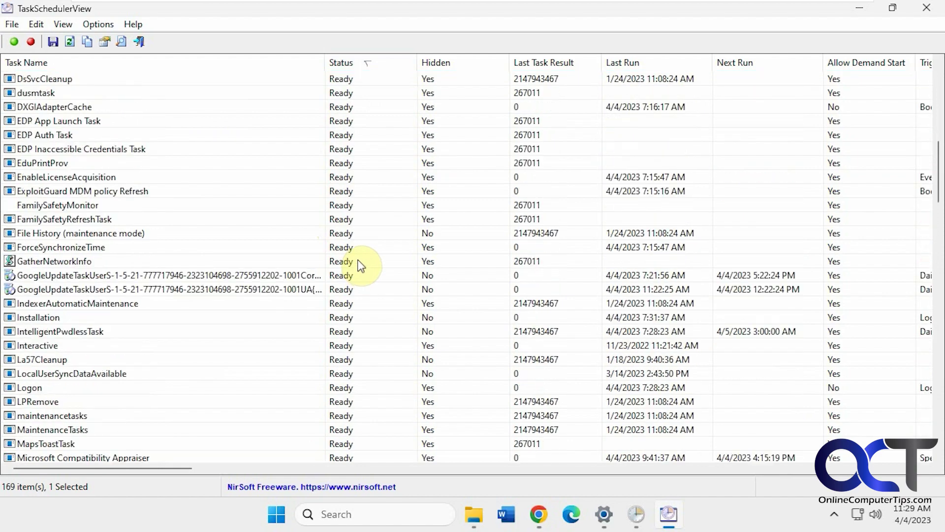
{"action": "scroll", "coordinate": [362, 264], "scroll_direction": "down", "scroll_amount": 16}
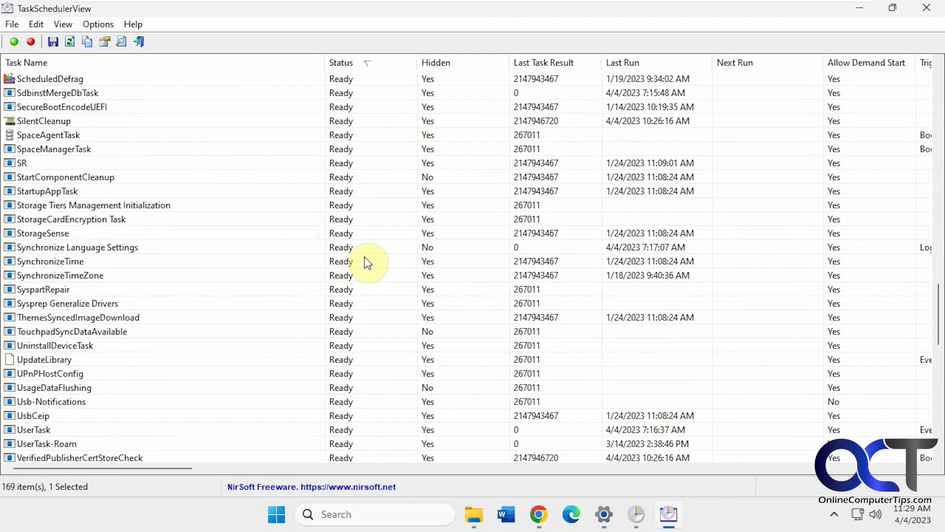
{"action": "left_click_drag", "start_coordinate": [941, 333], "coordinate": [940, 411]}
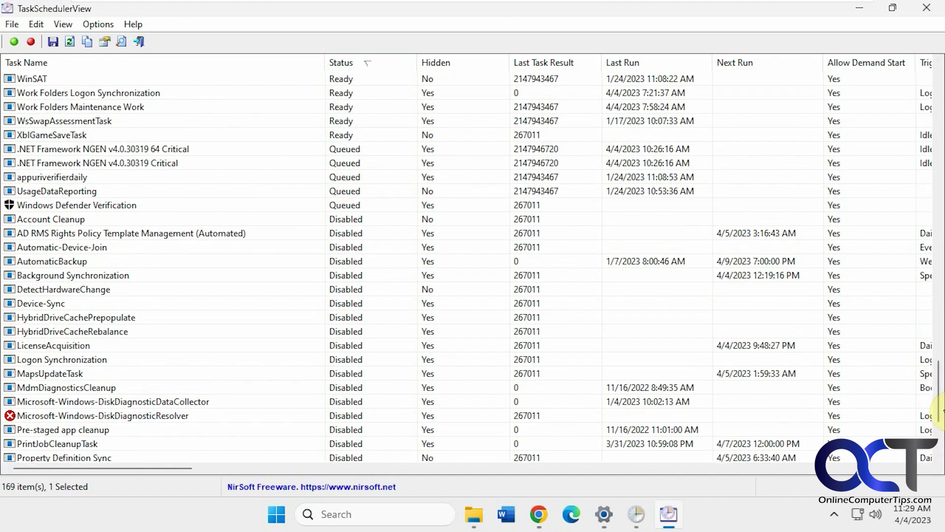
- Expand Microsoft > Windows in Task Scheduler, then minimize it back to TaskSchedulerView
{"action": "left_click", "coordinate": [636, 514]}
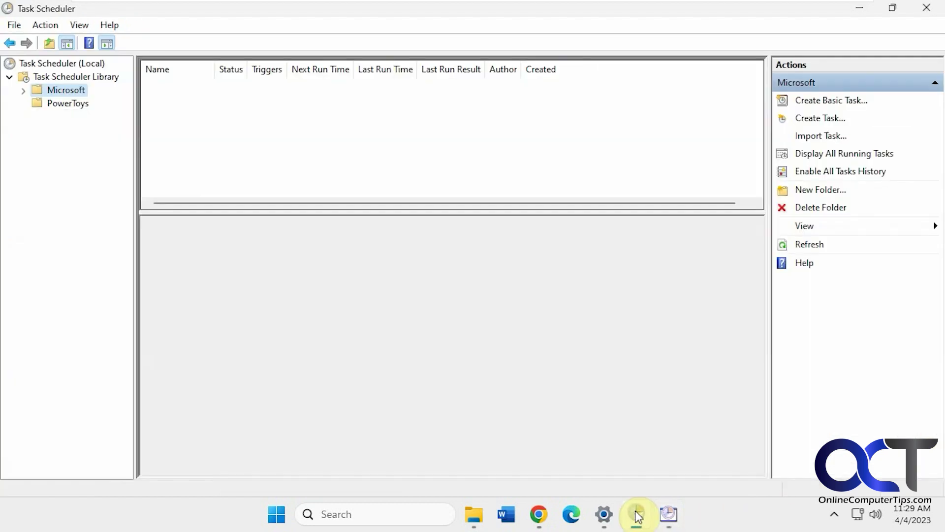
{"action": "left_click", "coordinate": [23, 90]}
{"action": "left_click", "coordinate": [37, 129]}
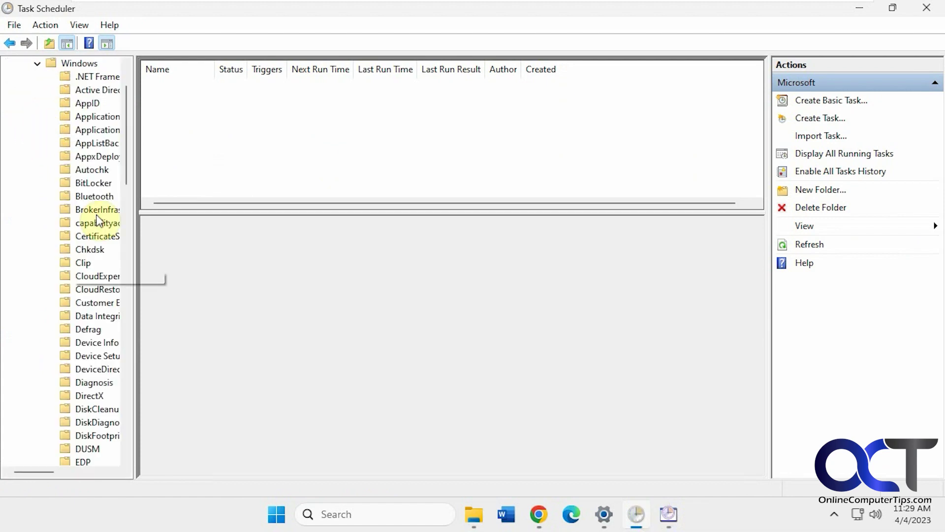
{"action": "left_click", "coordinate": [859, 14]}
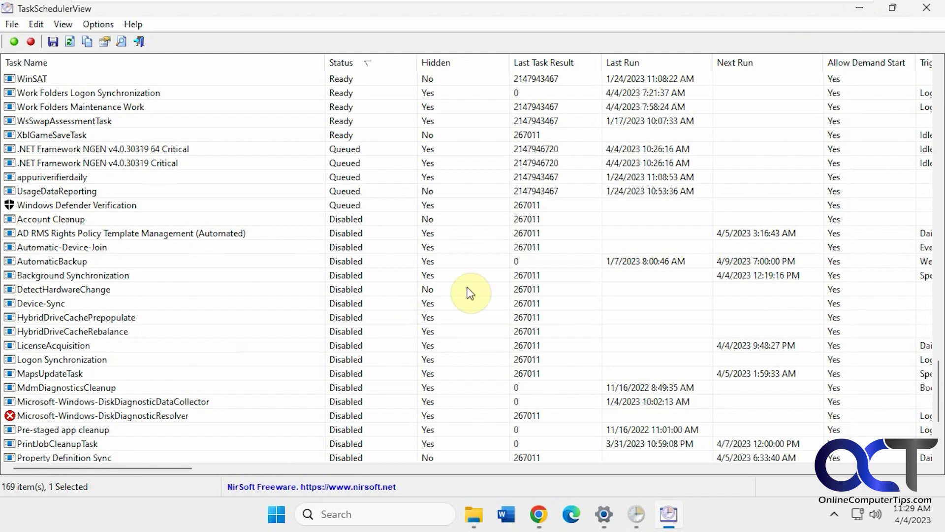